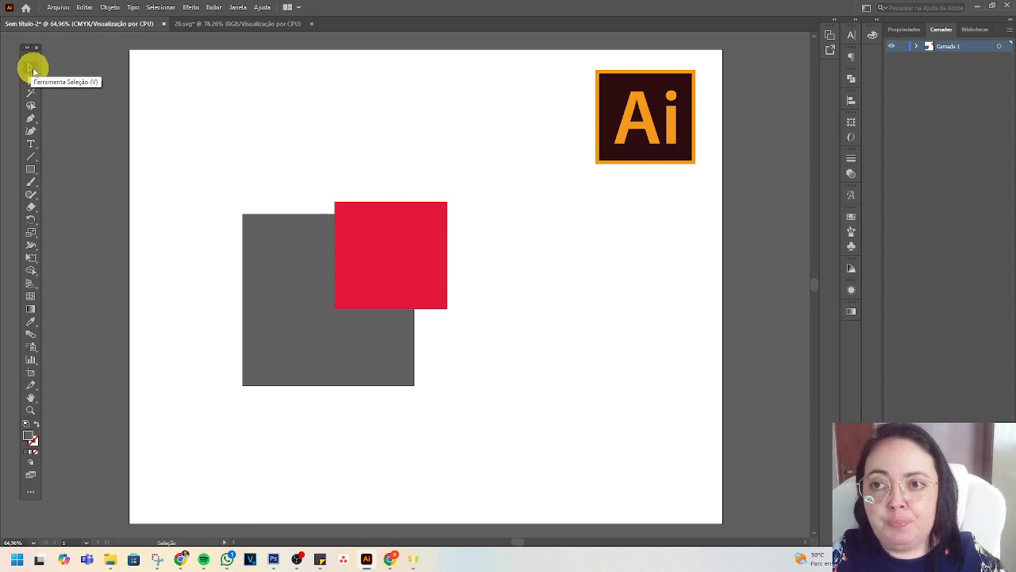
Move the grey square up and left with the Selection tool, and select the red square.
{"action": "left_click", "coordinate": [32, 71]}
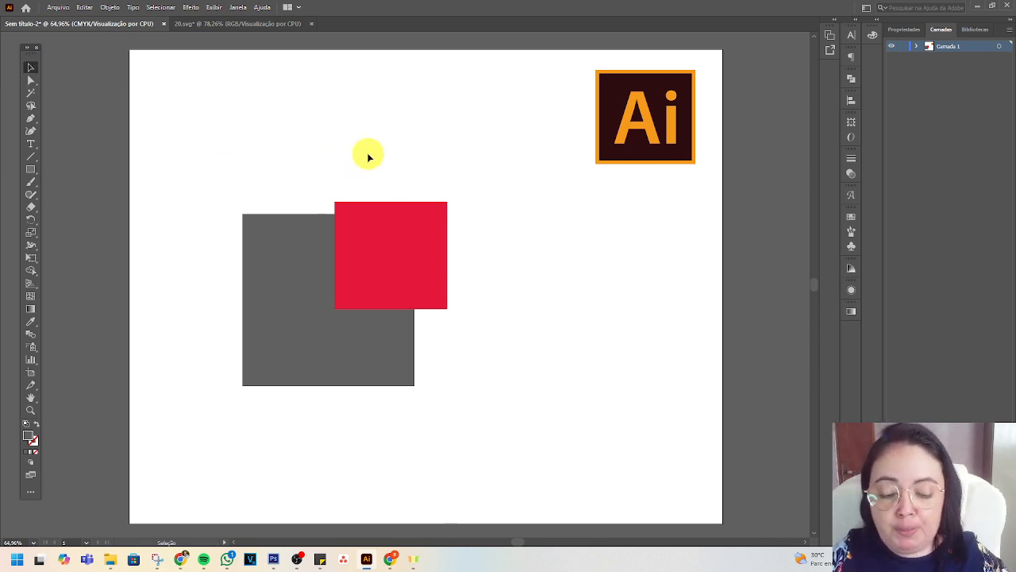
{"action": "left_click", "coordinate": [31, 69]}
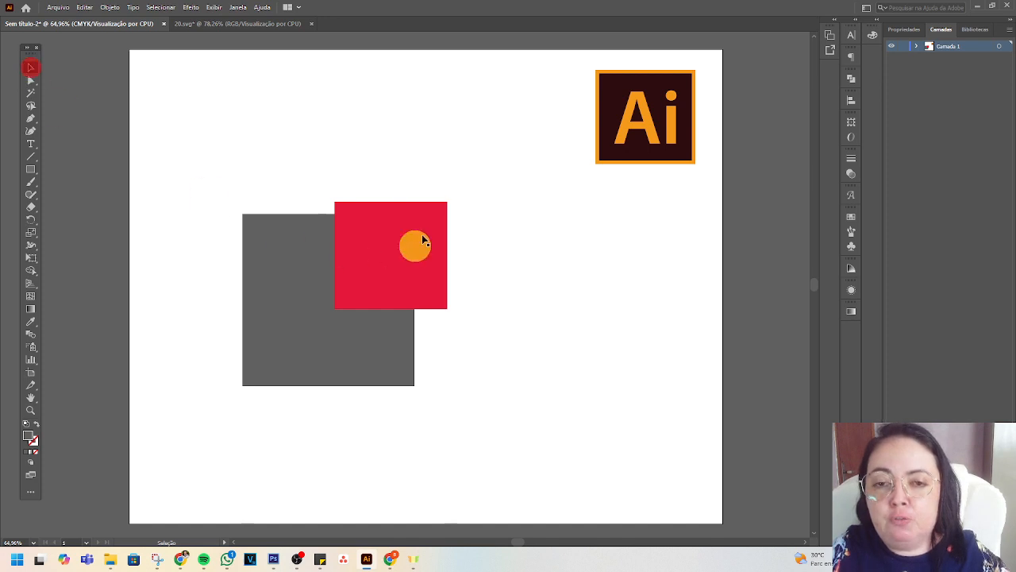
{"action": "left_click", "coordinate": [278, 253]}
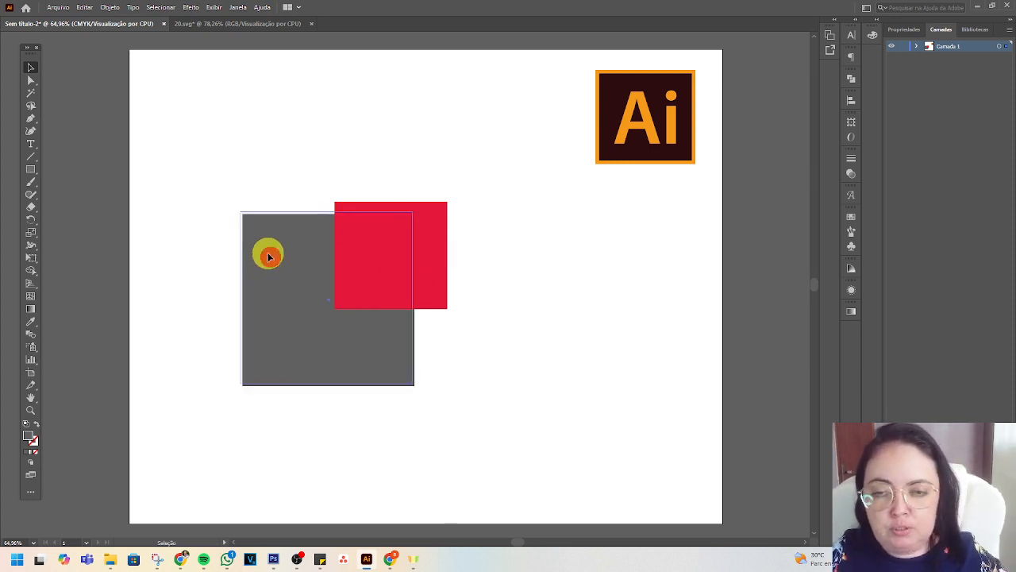
{"action": "left_click_drag", "start_coordinate": [267, 254], "coordinate": [212, 195]}
{"action": "left_click", "coordinate": [413, 252]}
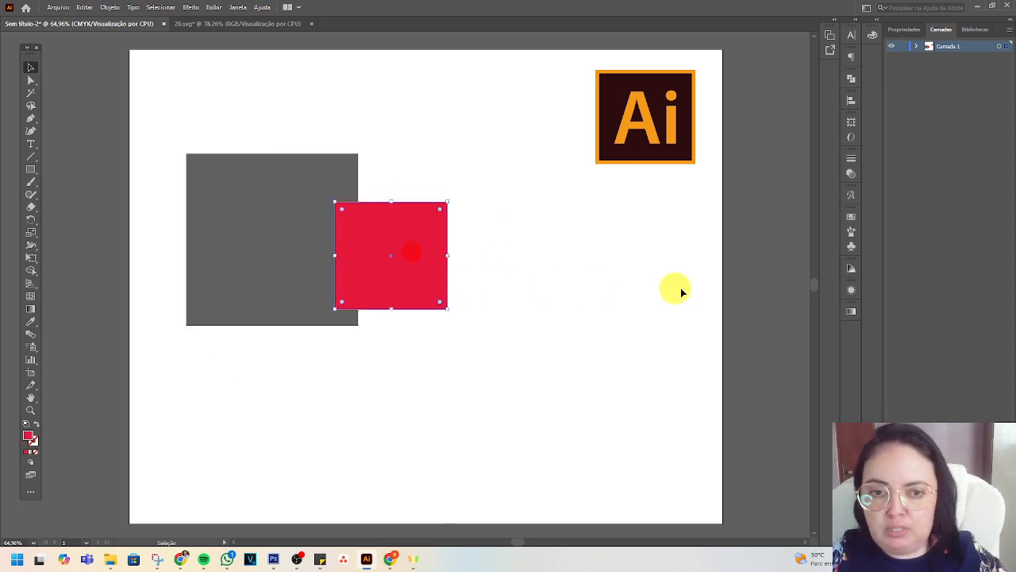
Move the grey square across the artboard and back so it overlaps only the left edge of the red square.
{"action": "left_click", "coordinate": [281, 211]}
{"action": "key", "text": "ctrl+shift+bracketright"}
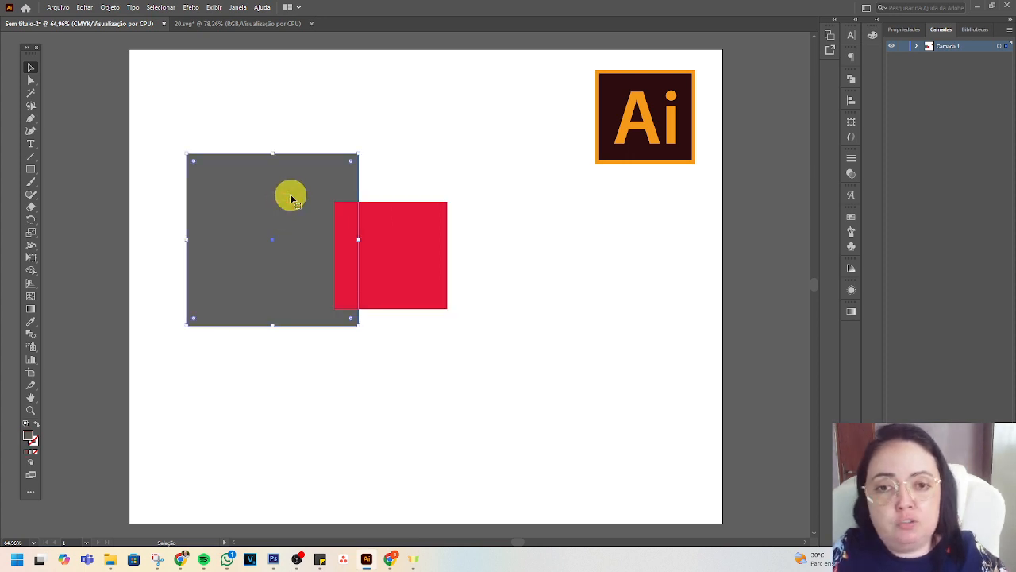
{"action": "left_click_drag", "start_coordinate": [291, 199], "coordinate": [683, 290]}
{"action": "left_click_drag", "start_coordinate": [699, 308], "coordinate": [269, 285]}
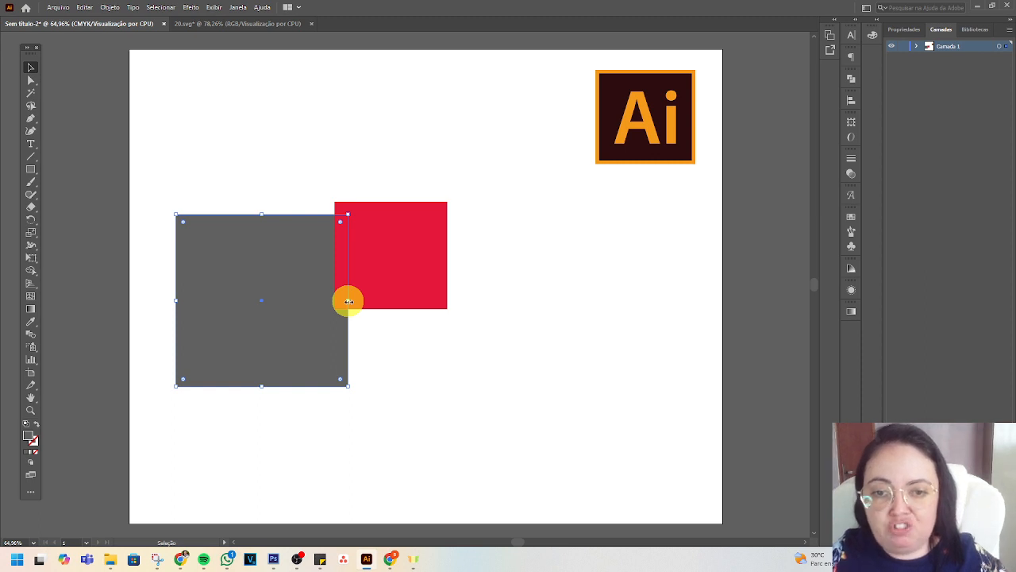
Try stretching the grey square to the right and upward around the red square, and undo both resizes.
{"action": "left_click_drag", "start_coordinate": [348, 300], "coordinate": [532, 300]}
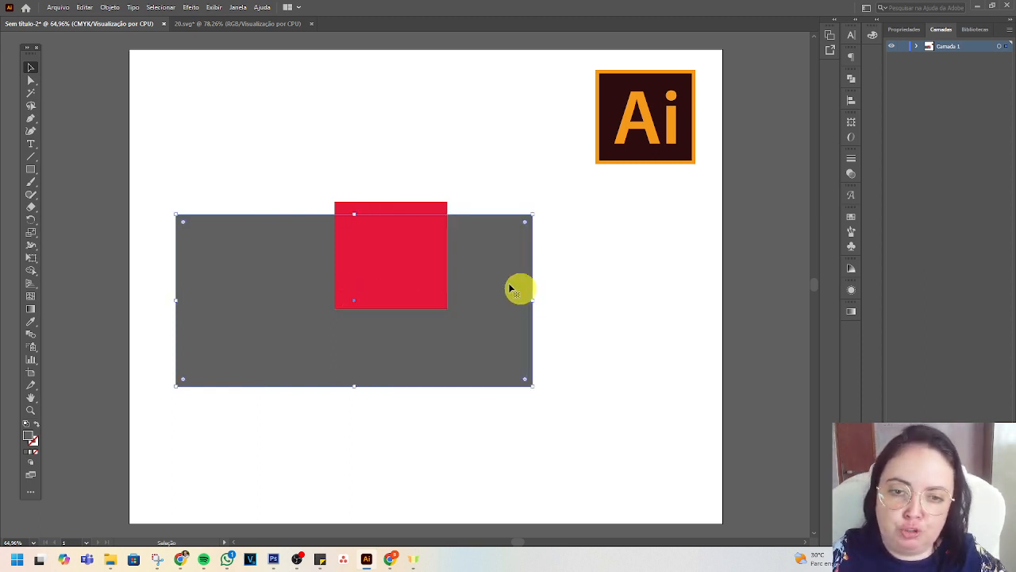
{"action": "left_click_drag", "start_coordinate": [348, 215], "coordinate": [354, 105]}
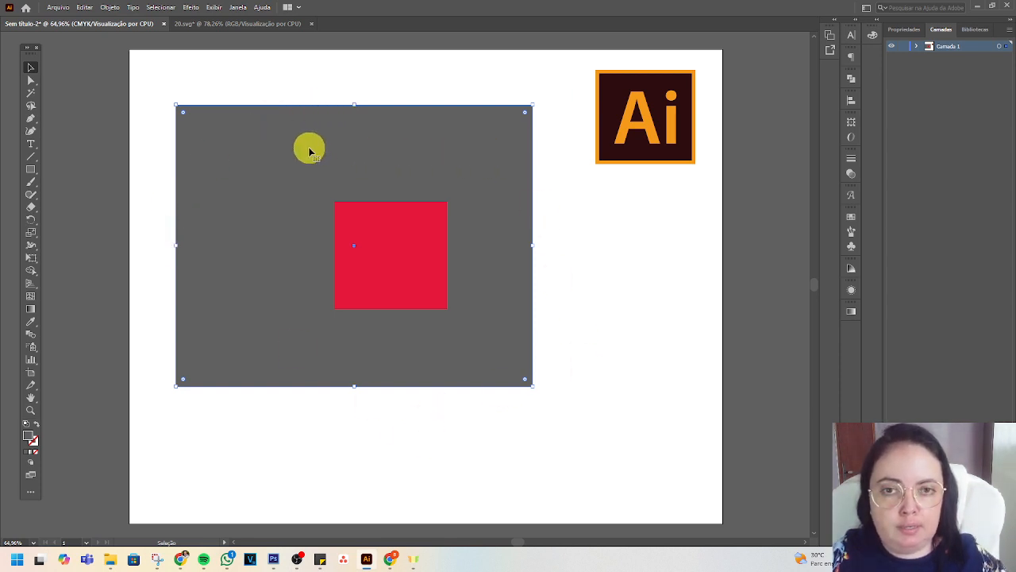
{"action": "key", "text": "a"}
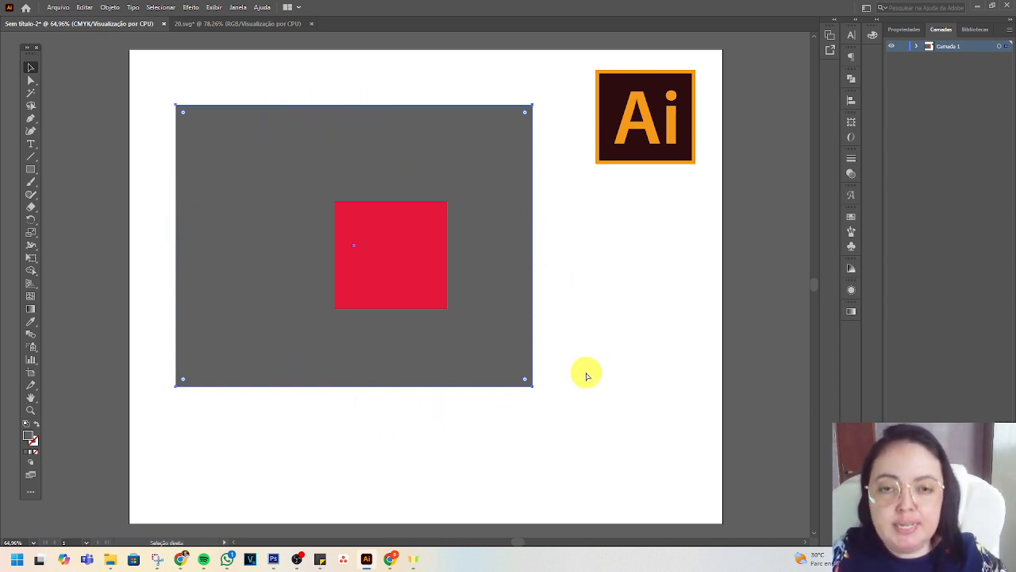
{"action": "key", "text": "ctrl+z"}
{"action": "key", "text": "ctrl+z"}
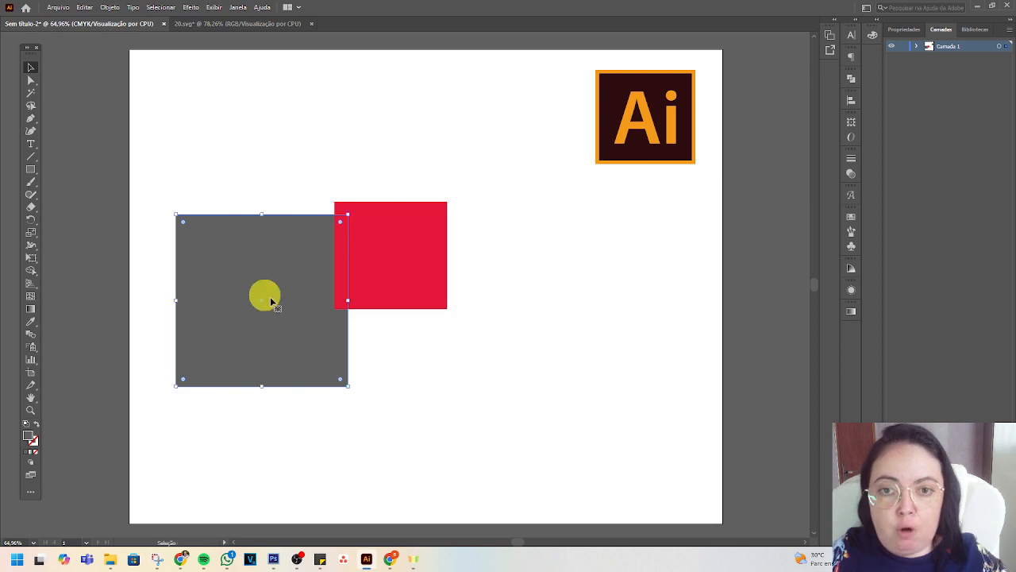
Resize the grey square freely from its upper-left corner, leaving it slightly smaller than before.
{"action": "key", "text": "v"}
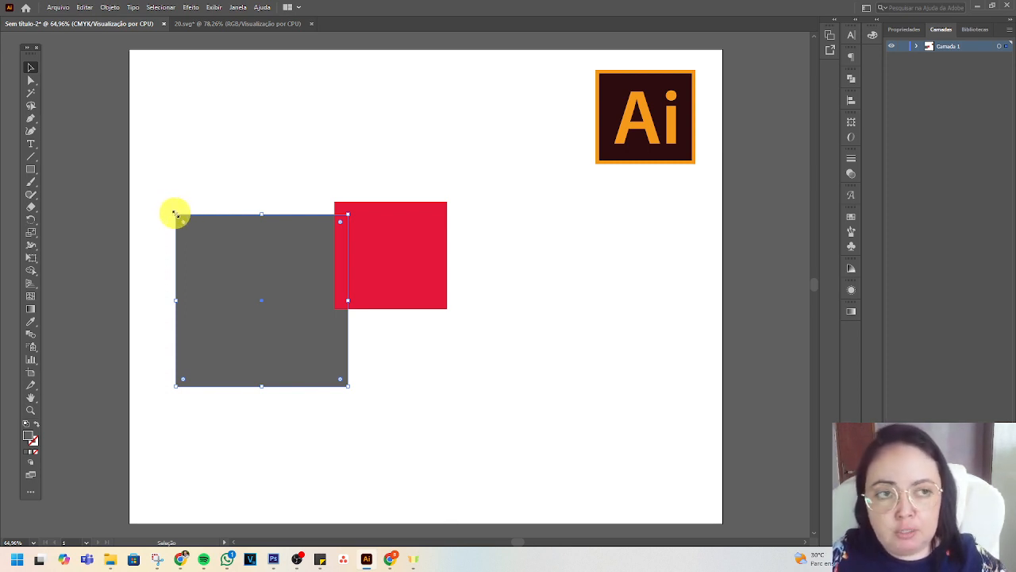
{"action": "left_click_drag", "start_coordinate": [175, 212], "coordinate": [172, 137]}
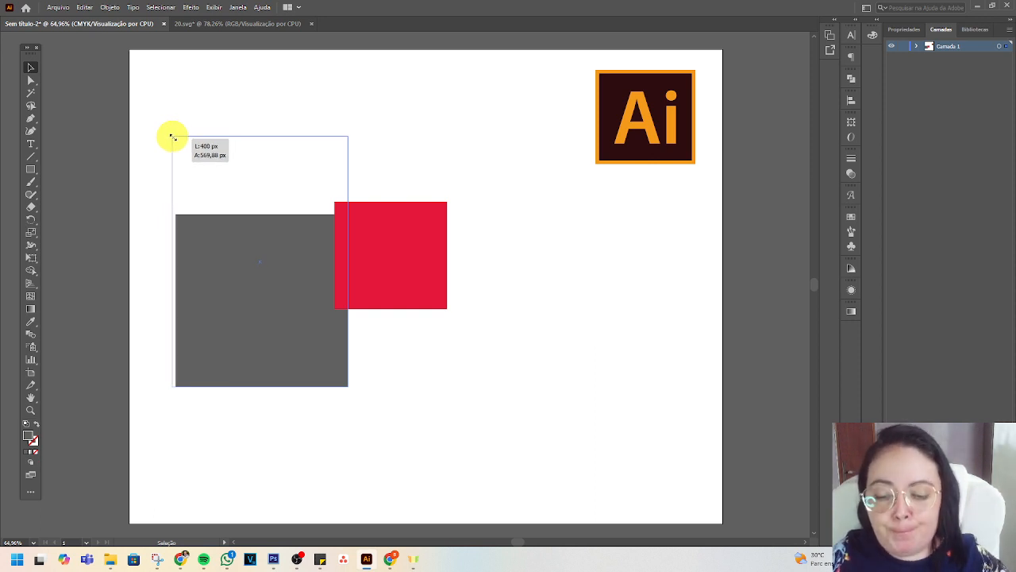
{"action": "left_click_drag", "start_coordinate": [172, 136], "coordinate": [132, 219]}
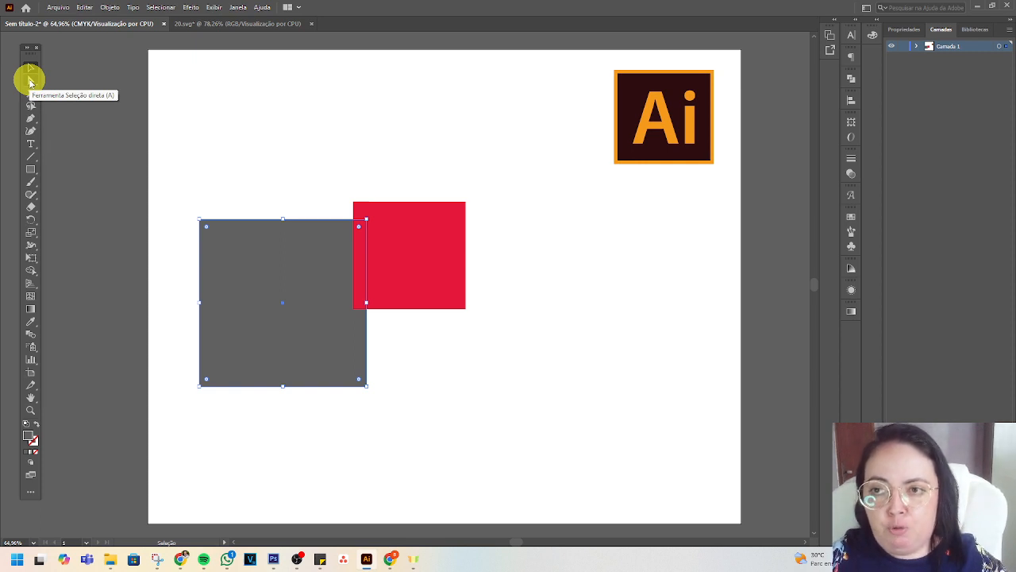
Select the grey square's upper-right and then upper-left anchor points individually with Direct Selection, checking the latter up close.
{"action": "left_click", "coordinate": [30, 81]}
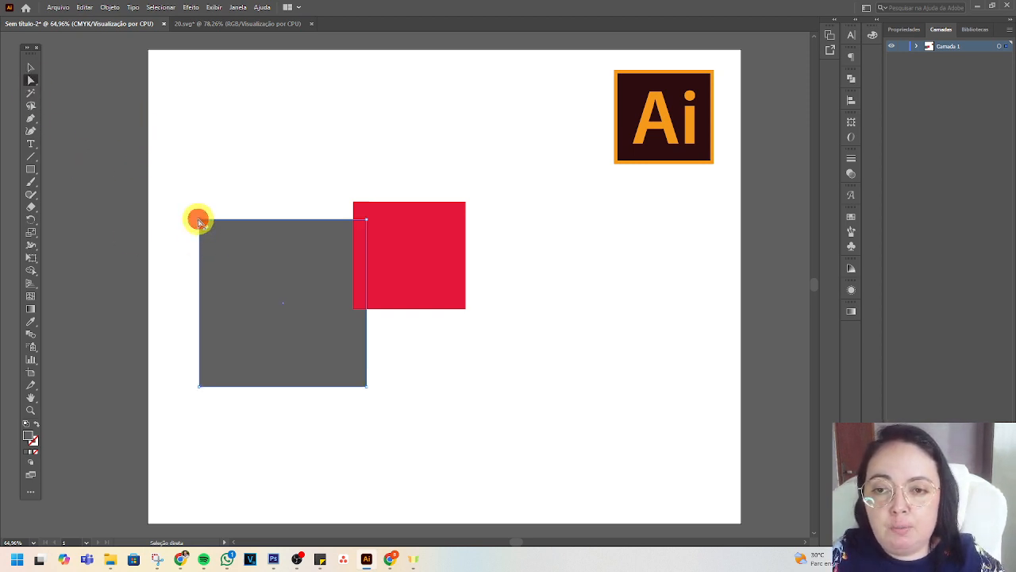
{"action": "left_click", "coordinate": [366, 221]}
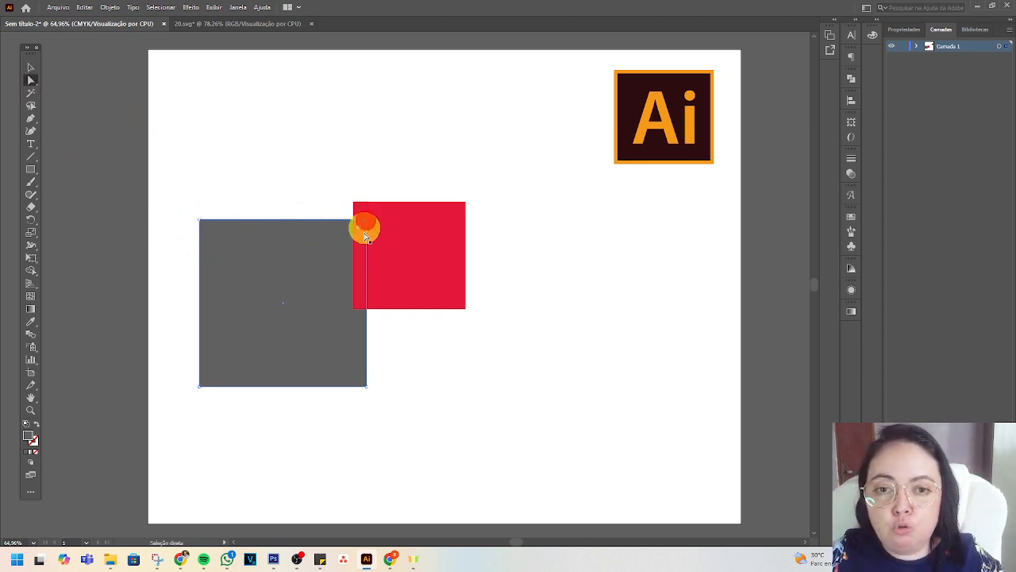
{"action": "left_click", "coordinate": [200, 220]}
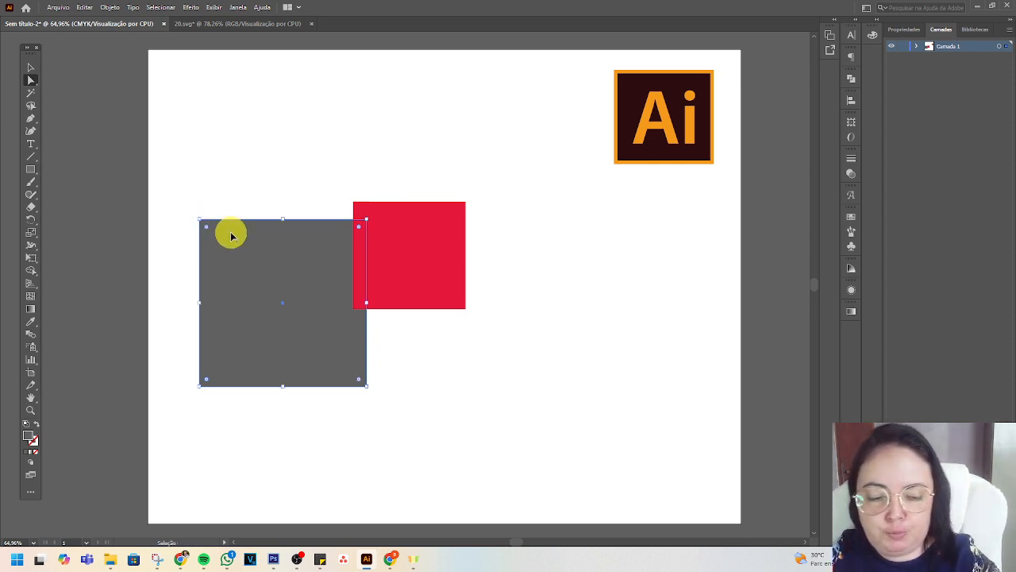
{"action": "key", "text": "ctrl+plus"}
{"action": "key", "text": "ctrl+plus"}
{"action": "key", "text": "ctrl+plus"}
{"action": "key", "text": "ctrl+plus"}
{"action": "key", "text": "ctrl+plus"}
{"action": "left_click_drag", "start_coordinate": [469, 365], "coordinate": [343, 264]}
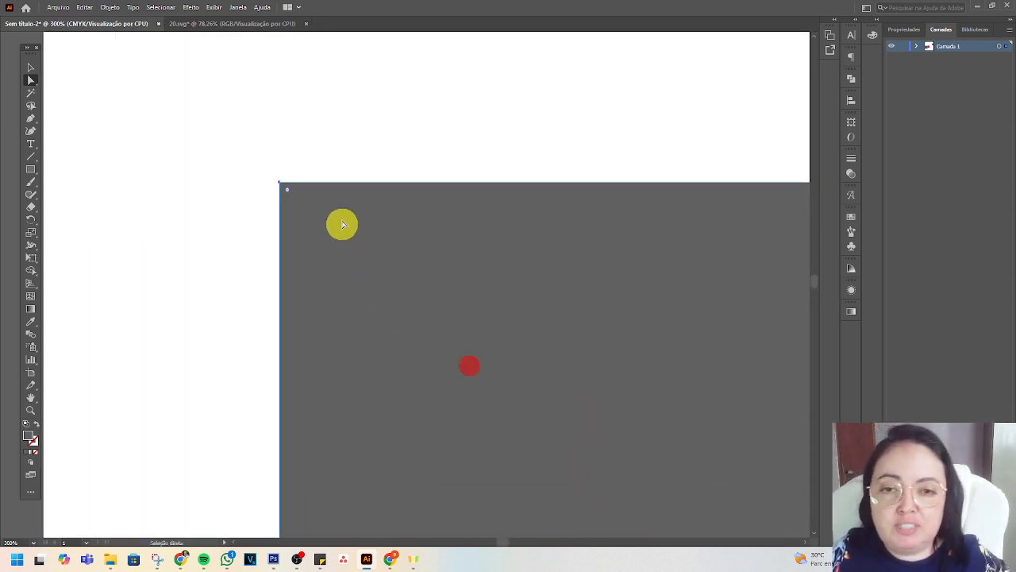
{"action": "left_click", "coordinate": [278, 182]}
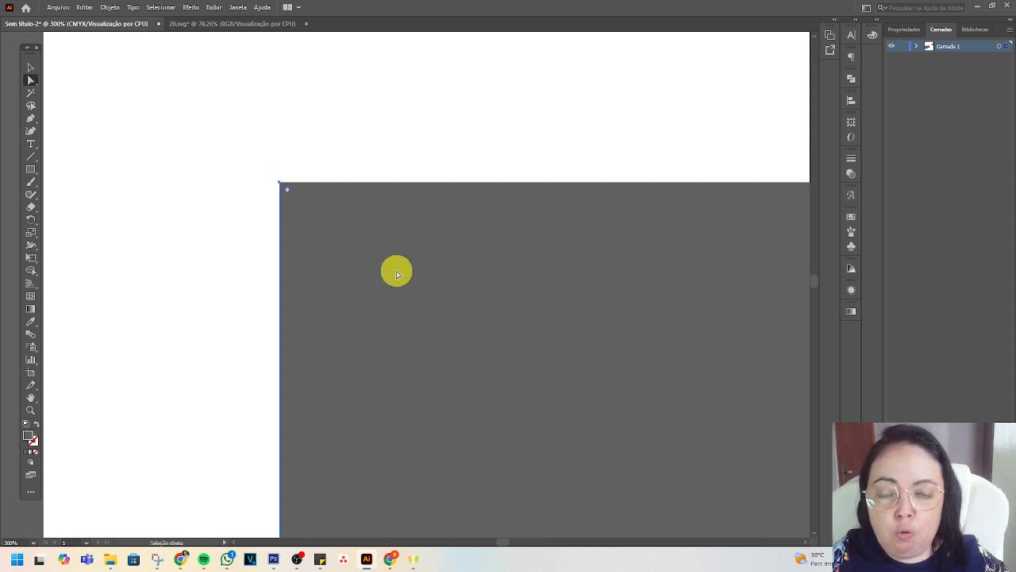
Move the grey square's upper-left anchor point down and outward to slant its top and left edges.
{"action": "key", "text": "ctrl+minus"}
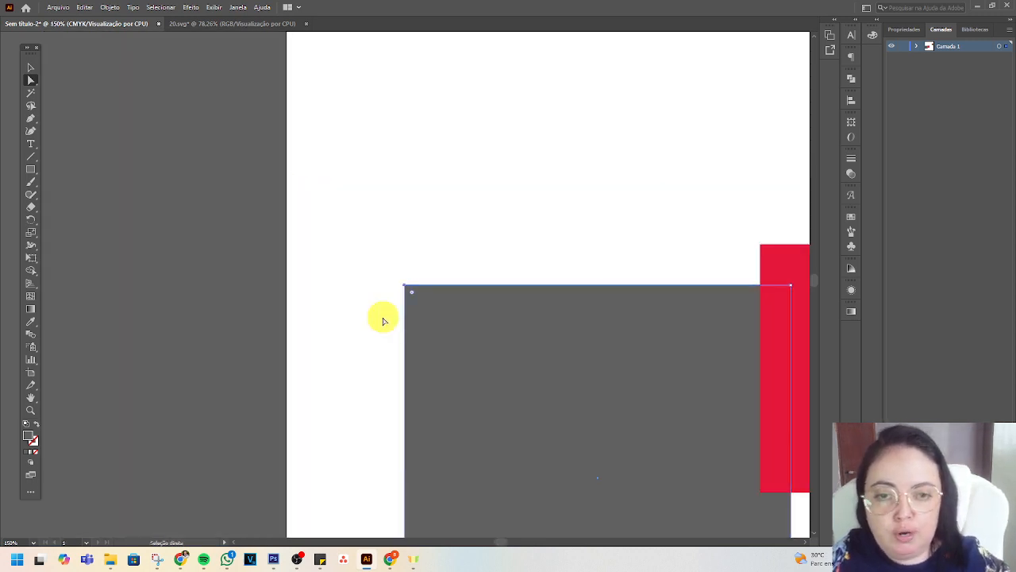
{"action": "left_click_drag", "start_coordinate": [504, 357], "coordinate": [371, 245]}
{"action": "left_click_drag", "start_coordinate": [543, 397], "coordinate": [499, 320]}
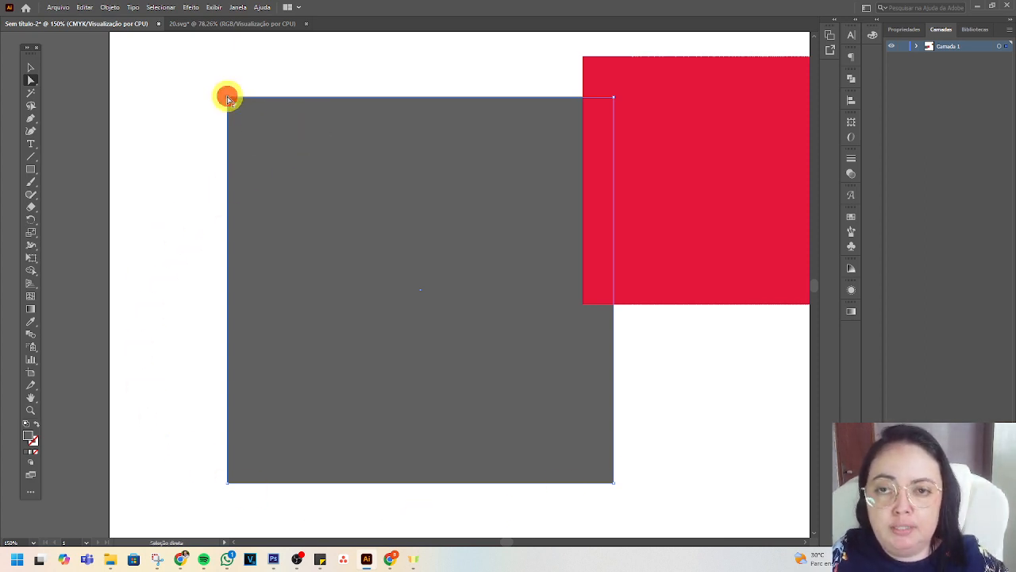
{"action": "left_click_drag", "start_coordinate": [227, 97], "coordinate": [172, 279]}
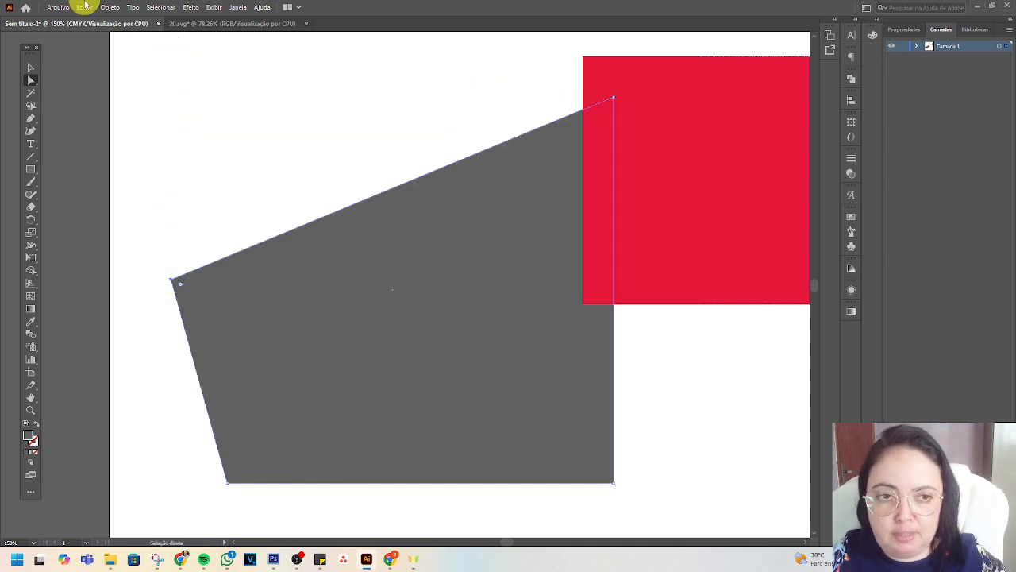
Move the red square's upper-left anchor point to the right so that its left edge slants inward.
{"action": "left_click", "coordinate": [616, 99]}
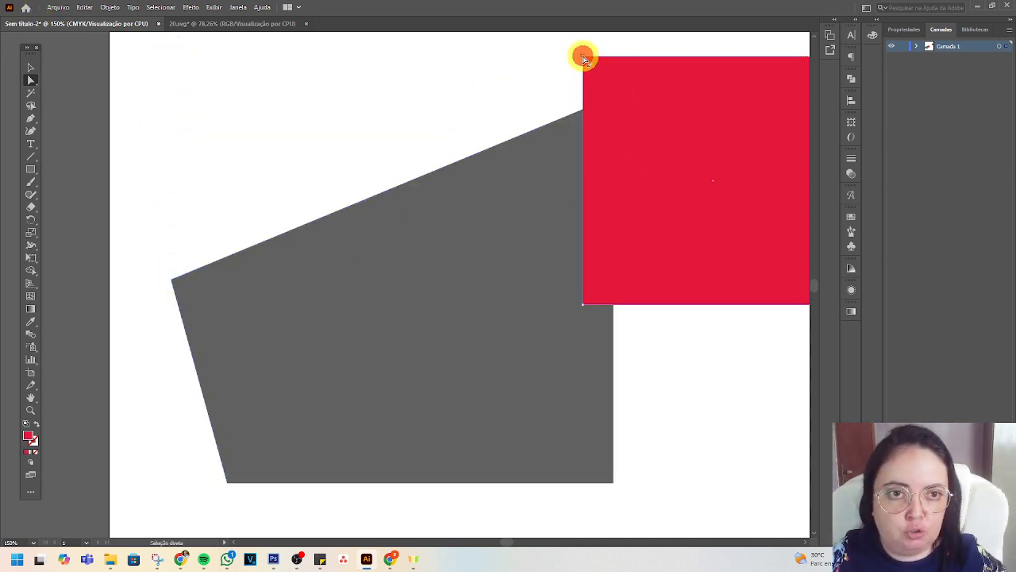
{"action": "left_click_drag", "start_coordinate": [582, 57], "coordinate": [677, 57]}
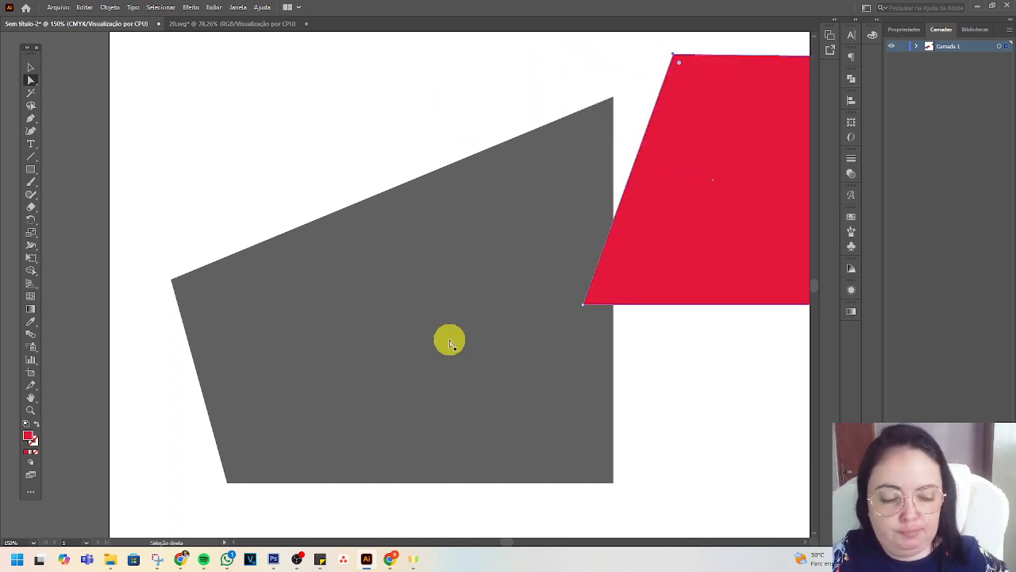
{"action": "key", "text": "ctrl+minus"}
{"action": "key", "text": "ctrl+minus"}
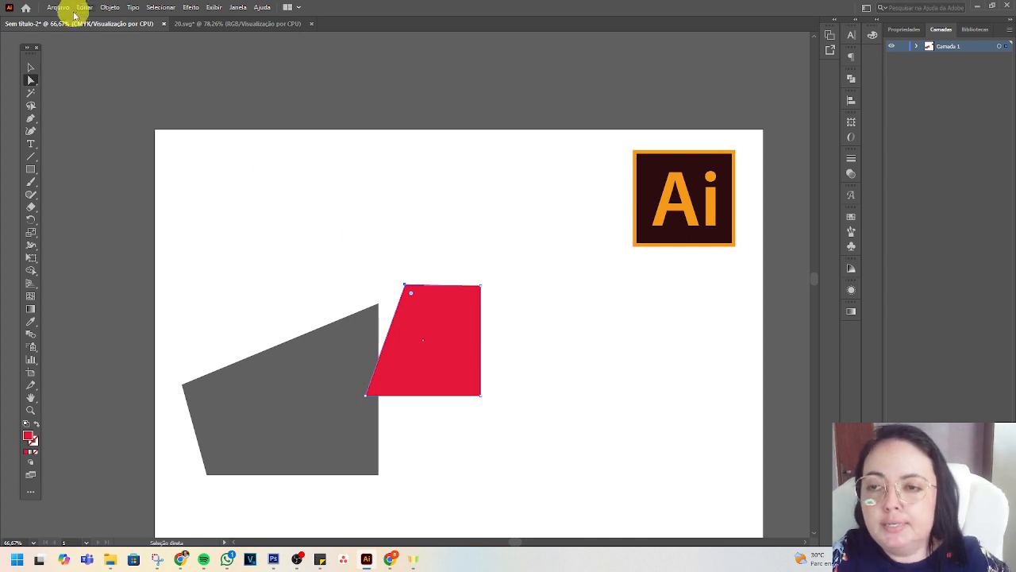
Separate the two shapes, placing the grey one near the top of the artboard and the red one below it.
{"action": "left_click", "coordinate": [31, 83]}
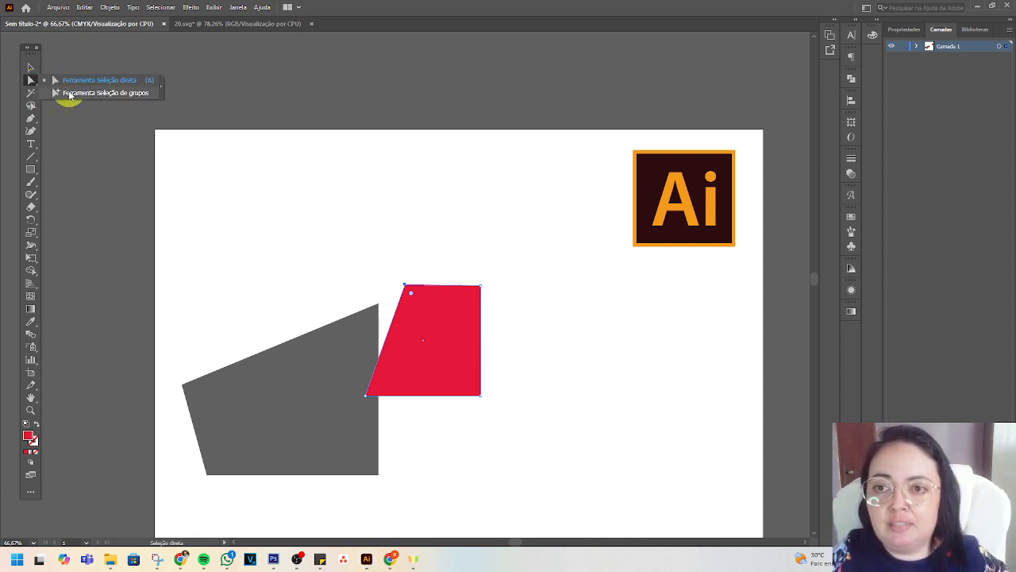
{"action": "left_click", "coordinate": [69, 93]}
{"action": "left_click", "coordinate": [30, 68]}
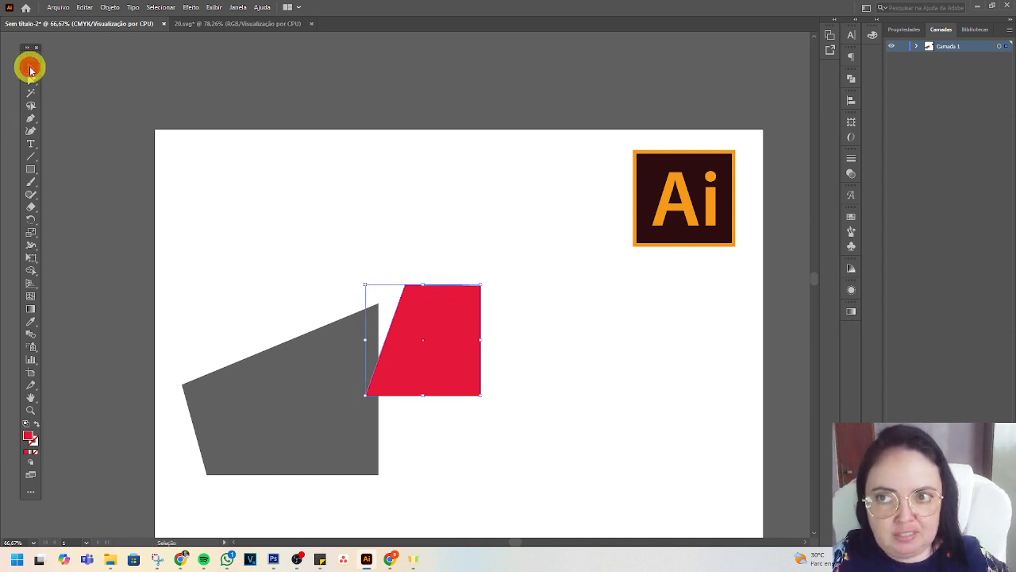
{"action": "left_click", "coordinate": [311, 372]}
{"action": "left_click_drag", "start_coordinate": [420, 347], "coordinate": [306, 452]}
Move the whole Ai logo with the Selection tool to the middle of the artboard, right of the grey shape.
{"action": "left_click", "coordinate": [683, 207]}
{"action": "left_click_drag", "start_coordinate": [703, 212], "coordinate": [569, 267]}
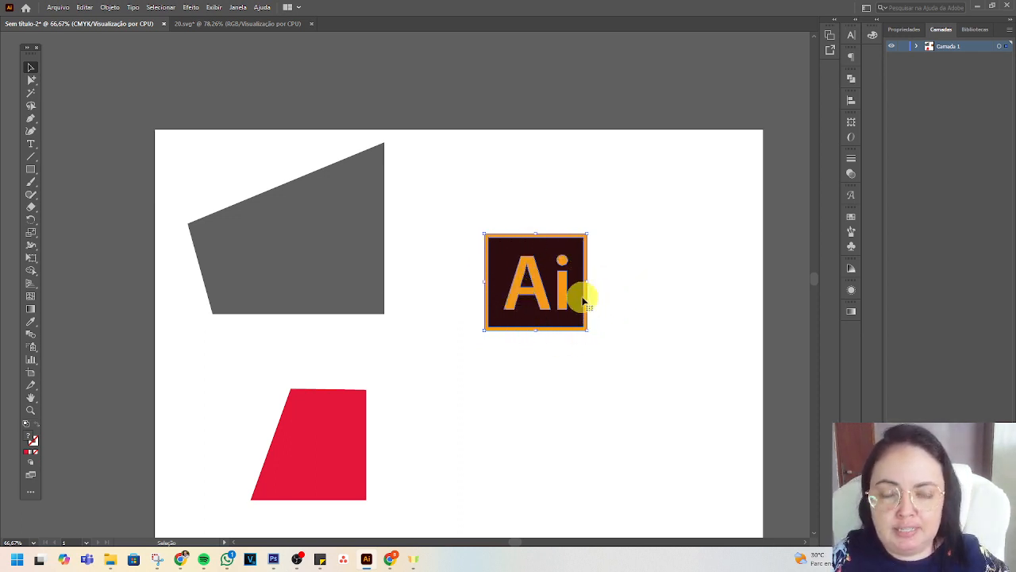
{"action": "left_click_drag", "start_coordinate": [526, 261], "coordinate": [494, 232]}
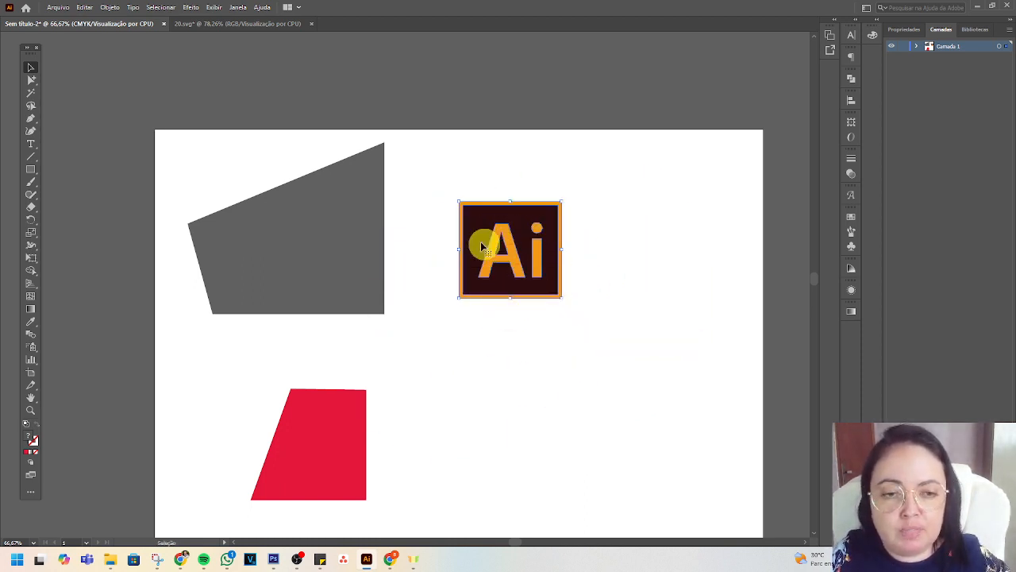
{"action": "left_click_drag", "start_coordinate": [495, 247], "coordinate": [526, 245]}
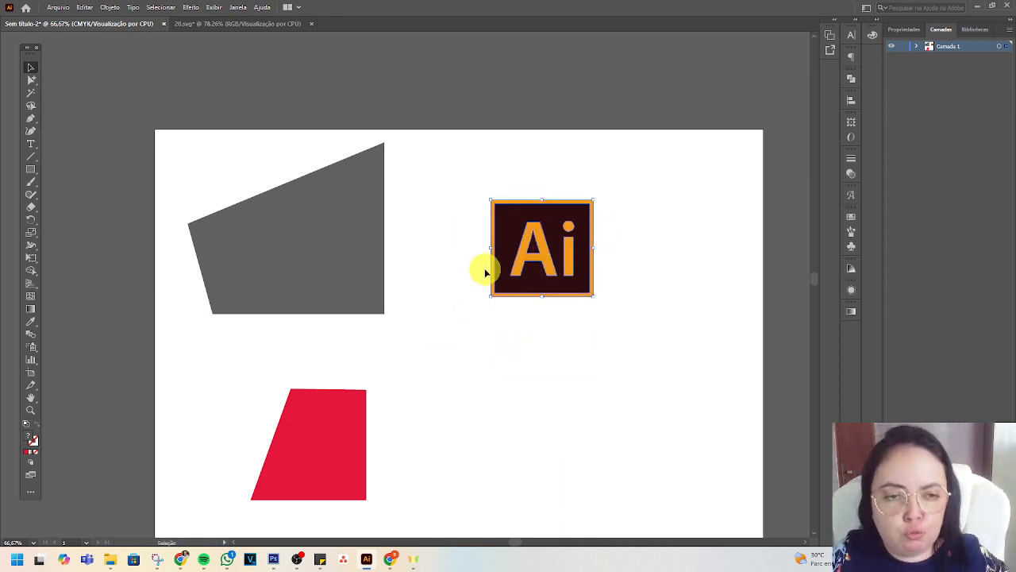
{"action": "mouse_move", "coordinate": [537, 245]}
{"action": "left_mouse_down"}
{"action": "mouse_move", "coordinate": [529, 291]}
{"action": "mouse_move", "coordinate": [503, 245]}
{"action": "mouse_move", "coordinate": [529, 238]}
{"action": "mouse_move", "coordinate": [522, 244]}
{"action": "left_mouse_up"}
Pull the letter i out of the grouped Ai logo with Group Selection and place it near the artboard's right edge.
{"action": "left_click_drag", "start_coordinate": [34, 81], "coordinate": [62, 95]}
{"action": "left_click", "coordinate": [641, 259]}
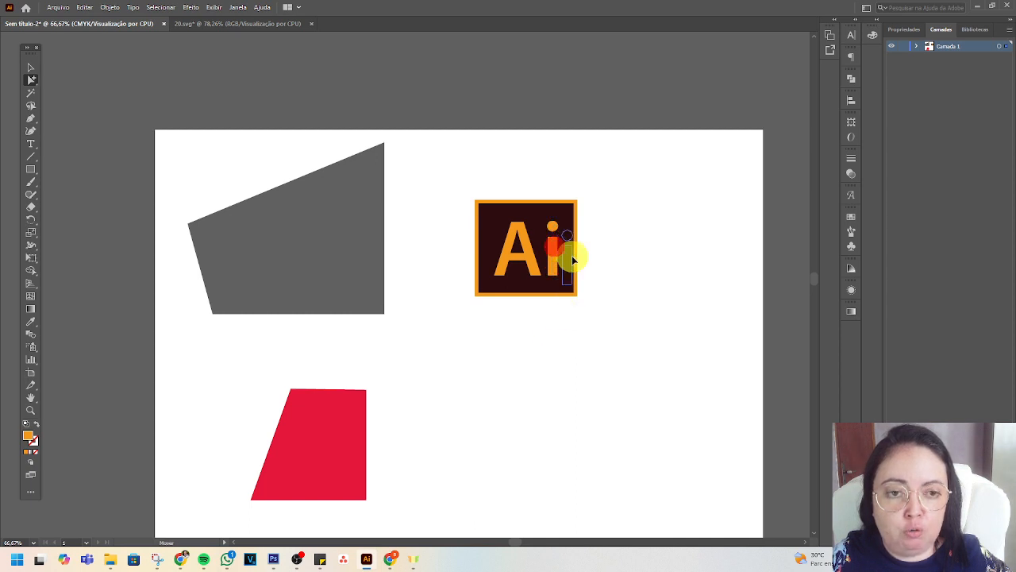
{"action": "left_click_drag", "start_coordinate": [648, 237], "coordinate": [647, 236]}
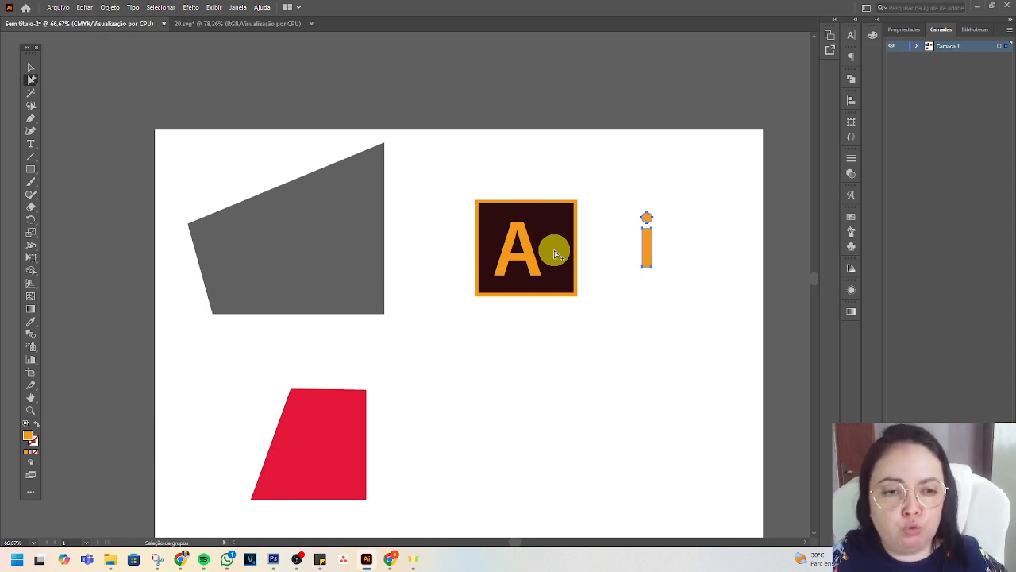
{"action": "left_click_drag", "start_coordinate": [646, 242], "coordinate": [713, 262]}
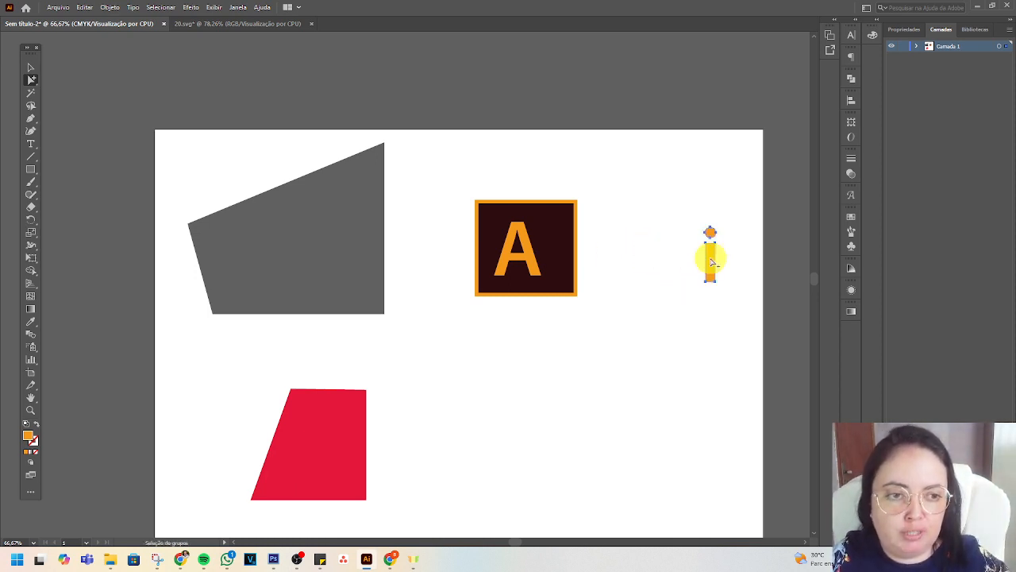
Put the letter i back inside the logo frame, shift the letter A slightly left, and return to the Selection tool.
{"action": "mouse_move", "coordinate": [534, 257]}
{"action": "left_mouse_down"}
{"action": "mouse_move", "coordinate": [510, 246]}
{"action": "mouse_move", "coordinate": [540, 267]}
{"action": "mouse_move", "coordinate": [530, 241]}
{"action": "mouse_move", "coordinate": [546, 259]}
{"action": "mouse_move", "coordinate": [525, 259]}
{"action": "left_mouse_up"}
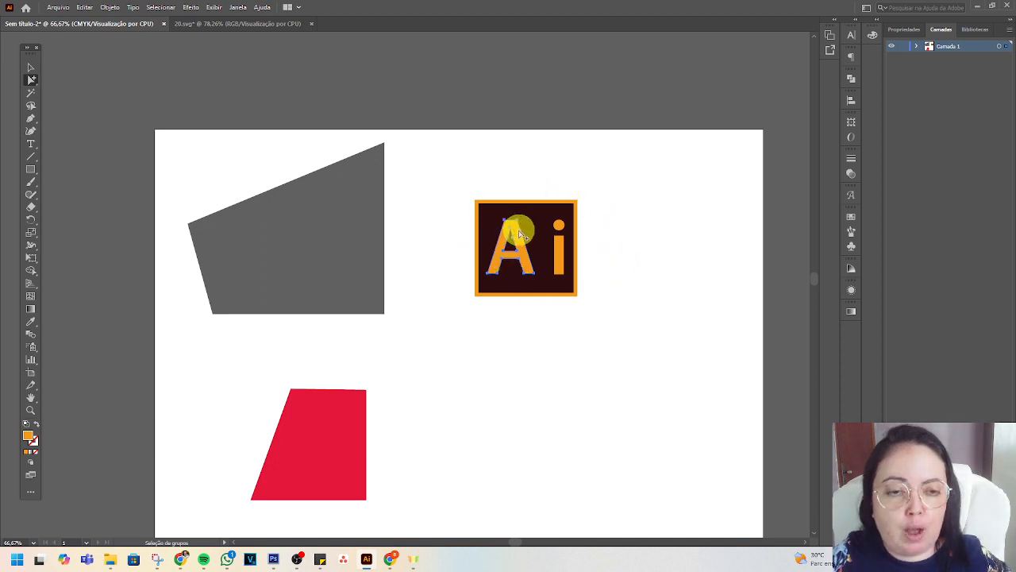
{"action": "left_click", "coordinate": [31, 67]}
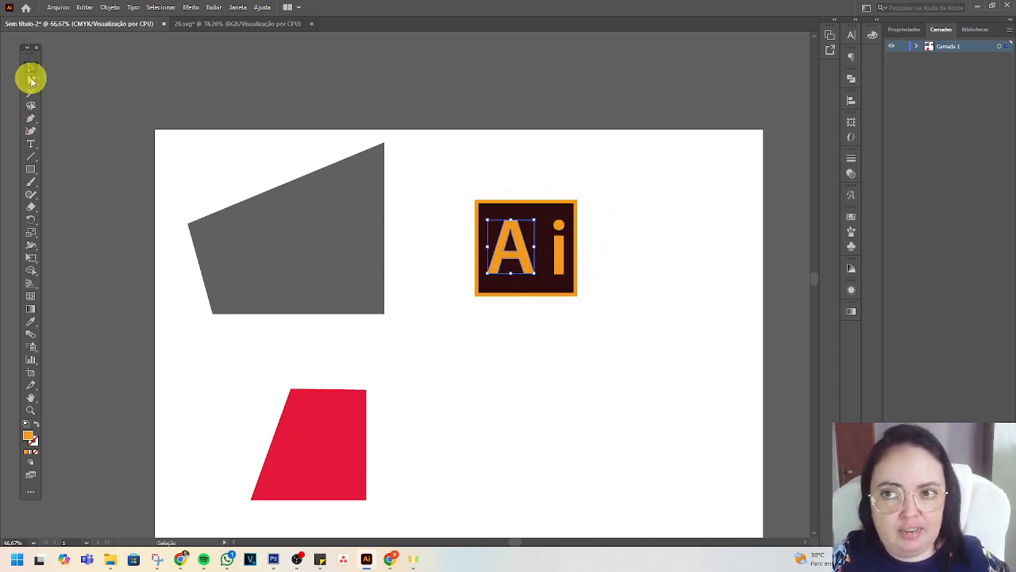
{"action": "left_click_drag", "start_coordinate": [30, 79], "coordinate": [69, 94]}
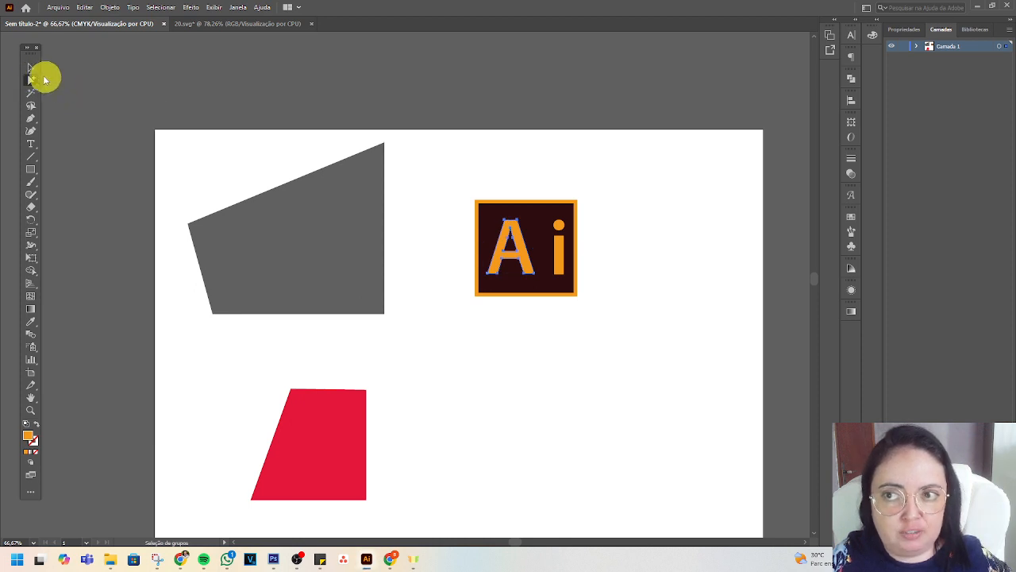
Isolate the Ai logo group and move its orange letters out of the frame, beside the grey shape's lower right corner.
{"action": "left_click", "coordinate": [572, 332]}
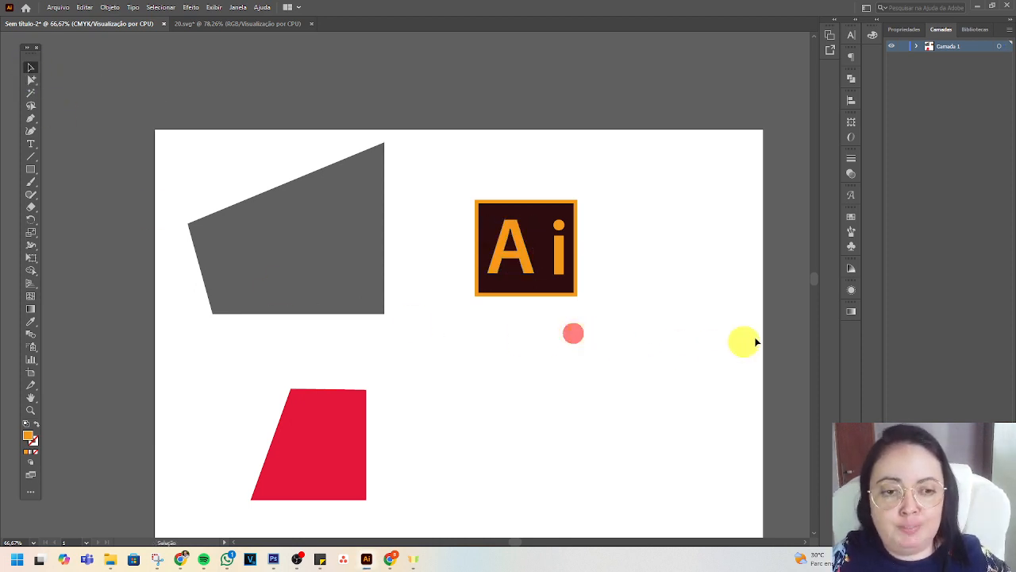
{"action": "double_click", "coordinate": [524, 262]}
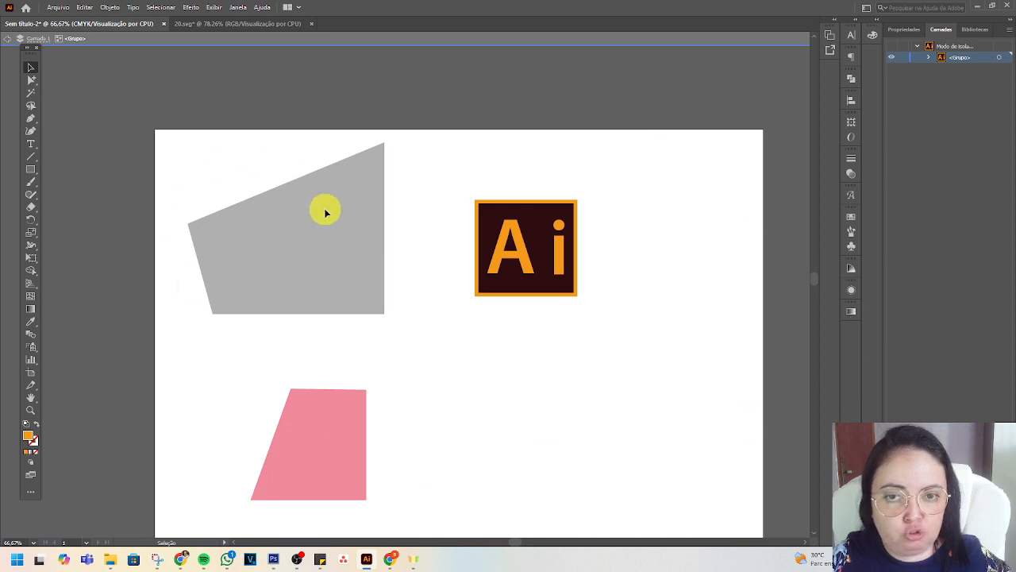
{"action": "left_click", "coordinate": [522, 252]}
{"action": "left_click_drag", "start_coordinate": [522, 255], "coordinate": [416, 292]}
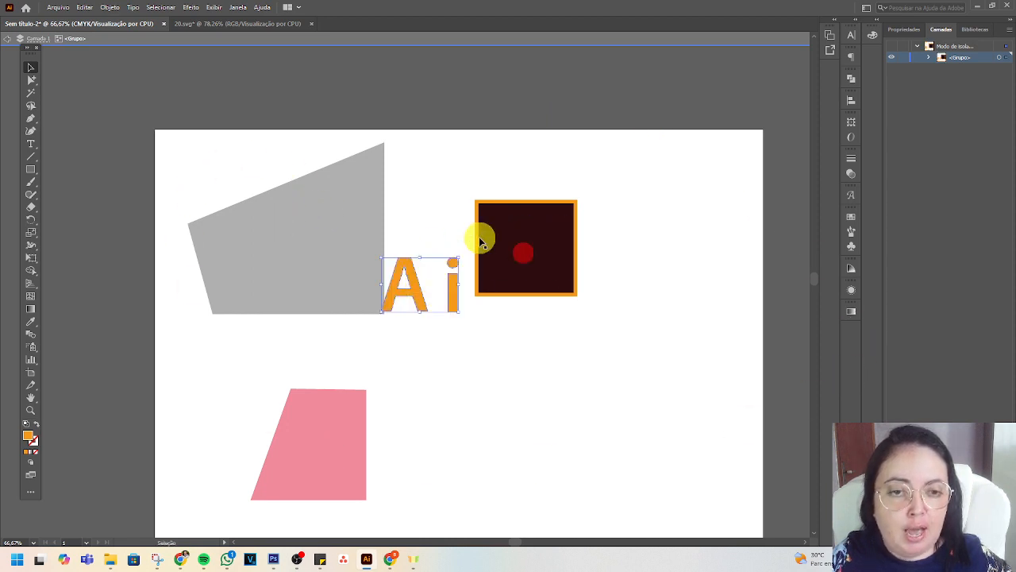
Isolate the logo's nested background group and separate the dark square to the right and the orange frame up to the artboard's top edge.
{"action": "left_click", "coordinate": [486, 215]}
{"action": "left_click_drag", "start_coordinate": [511, 236], "coordinate": [593, 246]}
{"action": "double_click", "coordinate": [526, 248]}
{"action": "left_click", "coordinate": [538, 243]}
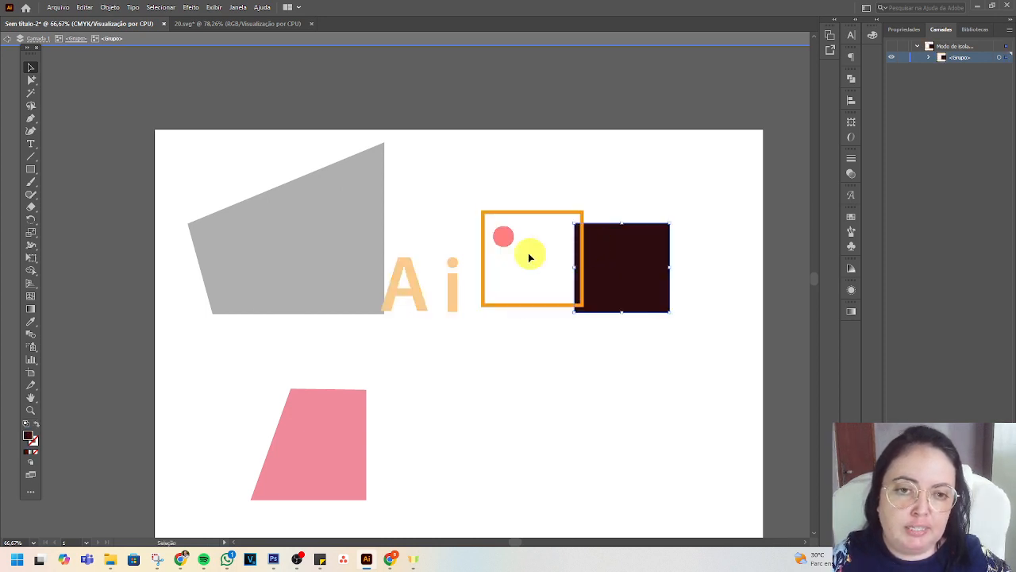
{"action": "left_click", "coordinate": [499, 214]}
{"action": "left_click_drag", "start_coordinate": [526, 212], "coordinate": [473, 137]}
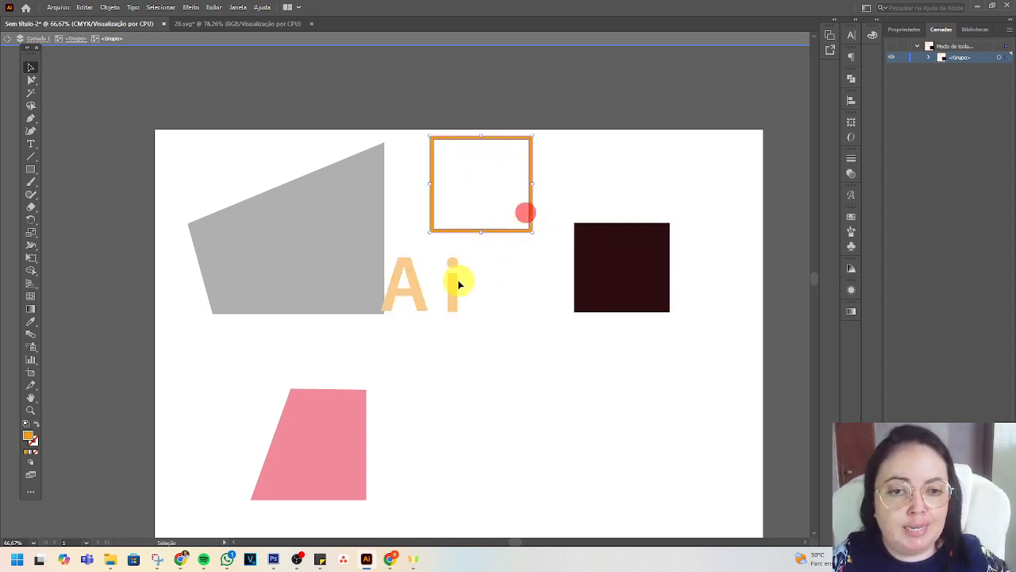
Isolate the dark square's path, deselect it, and exit isolation mode back to the full artwork.
{"action": "double_click", "coordinate": [640, 273]}
{"action": "left_click", "coordinate": [531, 324]}
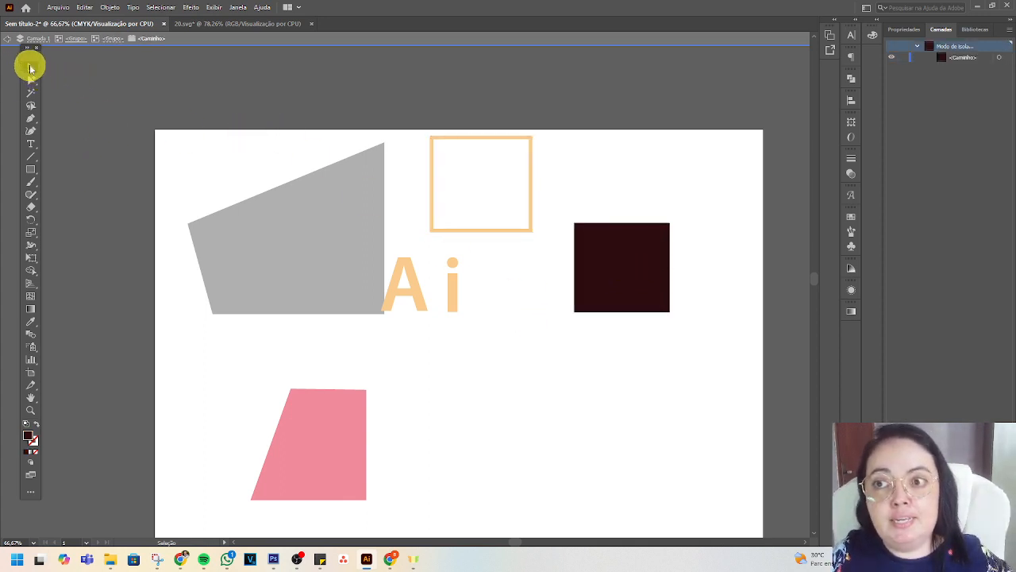
{"action": "double_click", "coordinate": [565, 99]}
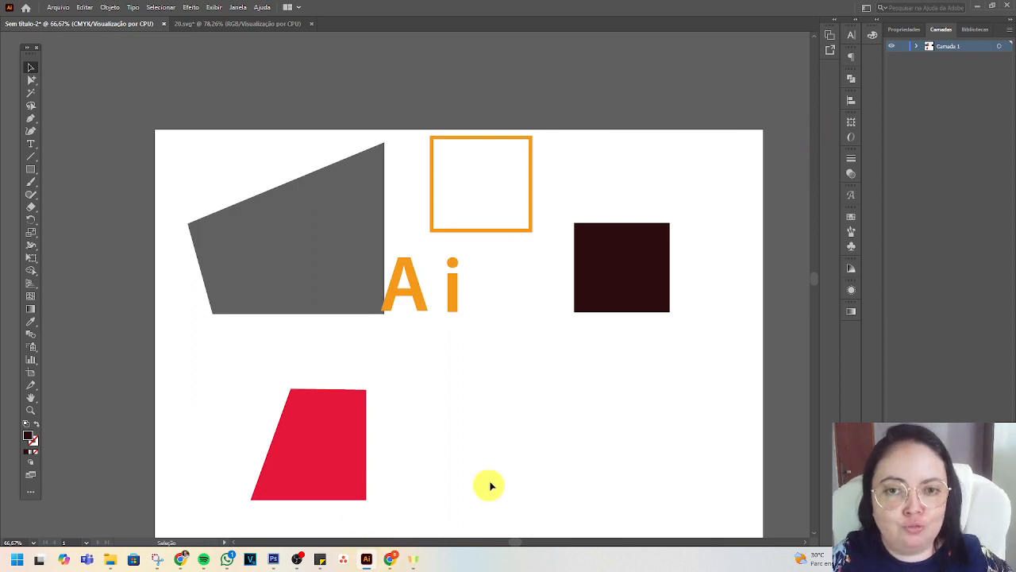